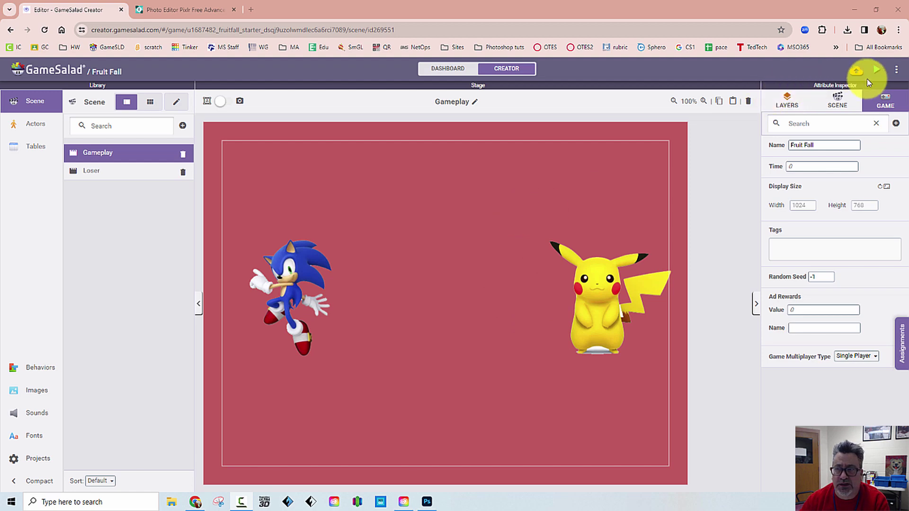
Preview the game into the Loser screen, replay from Gameplay, then return to the editor
left_click(880, 72)
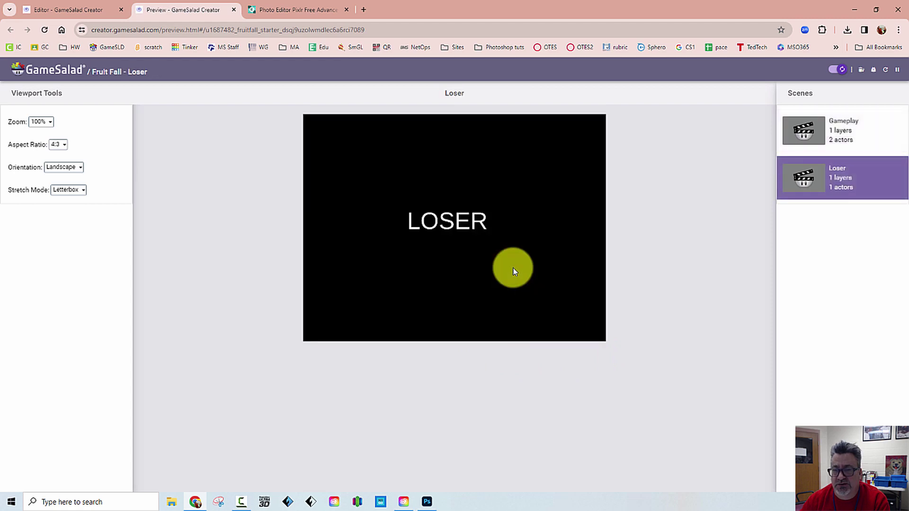
left_click(833, 137)
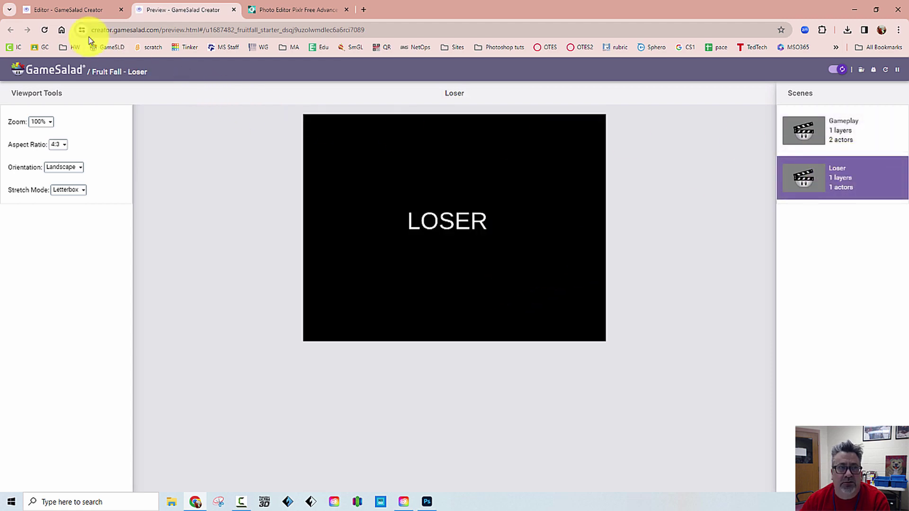
left_click(69, 9)
Compare Sonic's and Pikachu's oversized bounding boxes on the stage, then bring up Photoshop
left_click(304, 275)
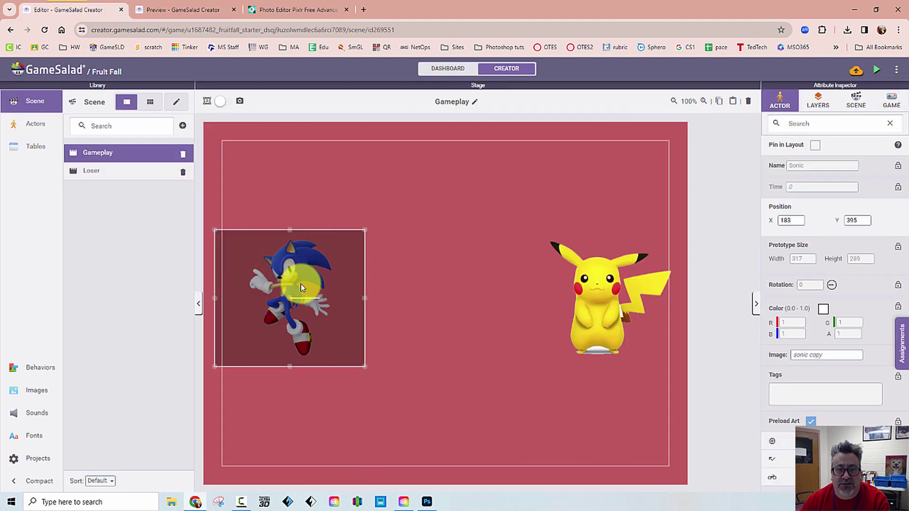
left_click(589, 275)
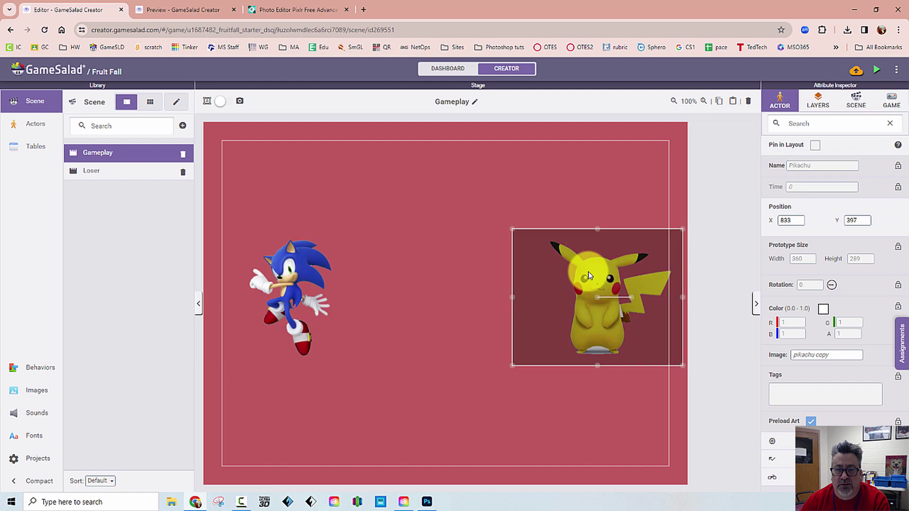
left_click(307, 299)
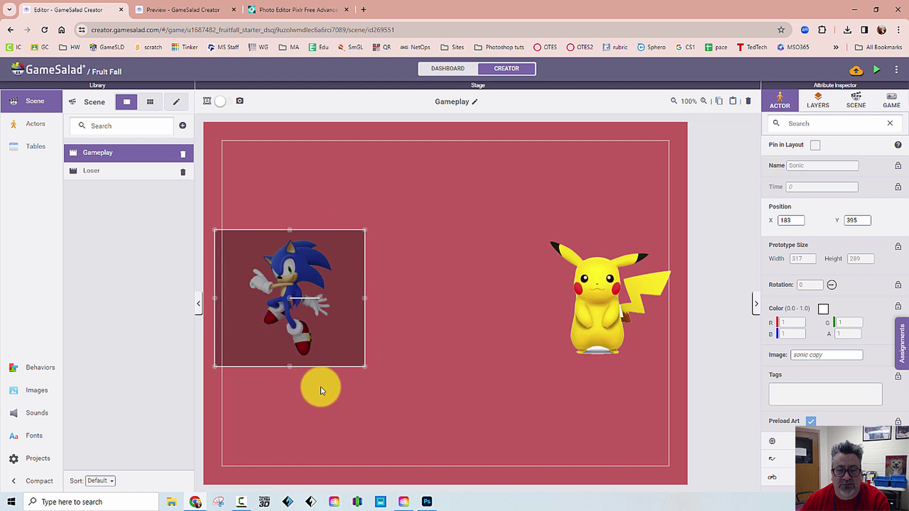
left_click(427, 503)
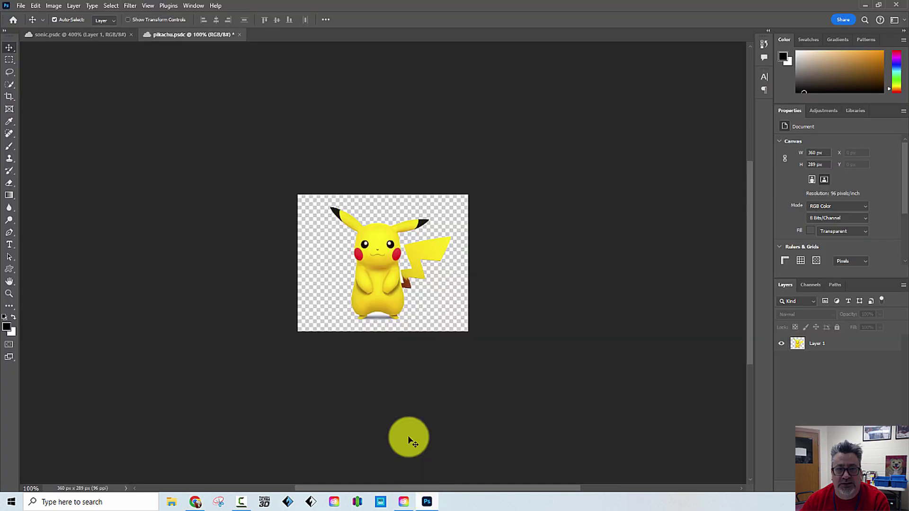
View the sonic.psdc image at 200% to inspect its empty margins, then return to GameSalad
left_click(69, 35)
key("ctrl+minus")
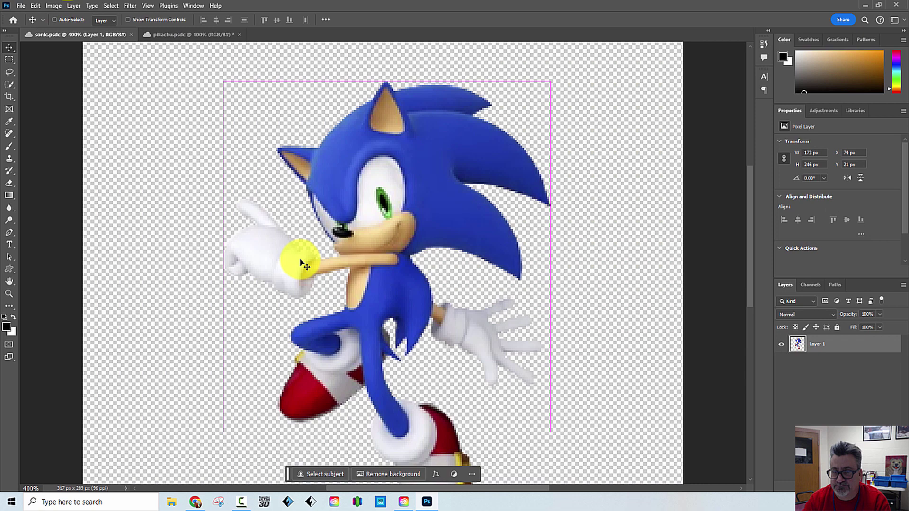
key("ctrl+minus")
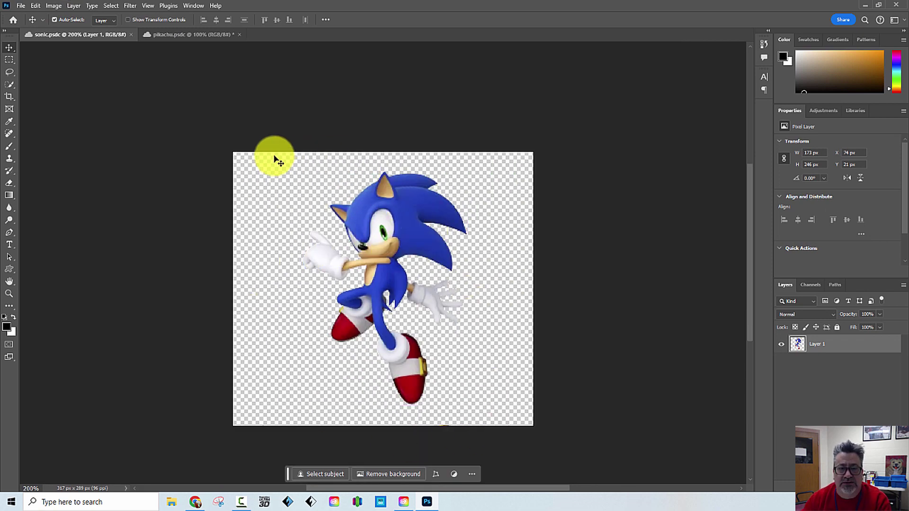
key("alt+Tab")
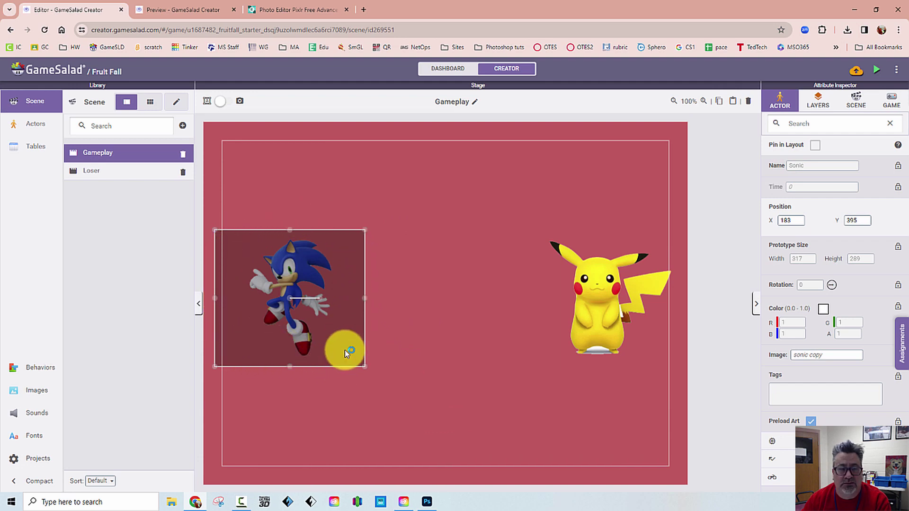
Select Pikachu to check its oversized box, then go back to the Sonic image in Photoshop
left_click(596, 295)
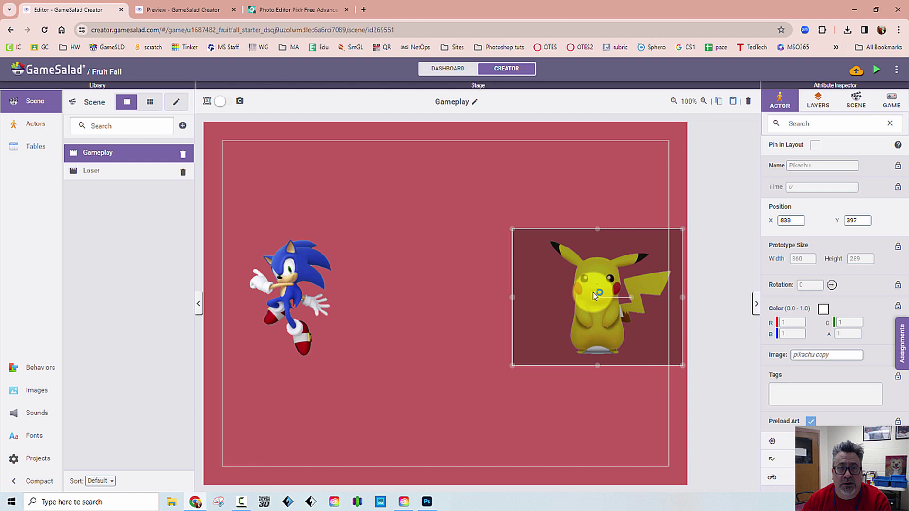
key("alt+Tab")
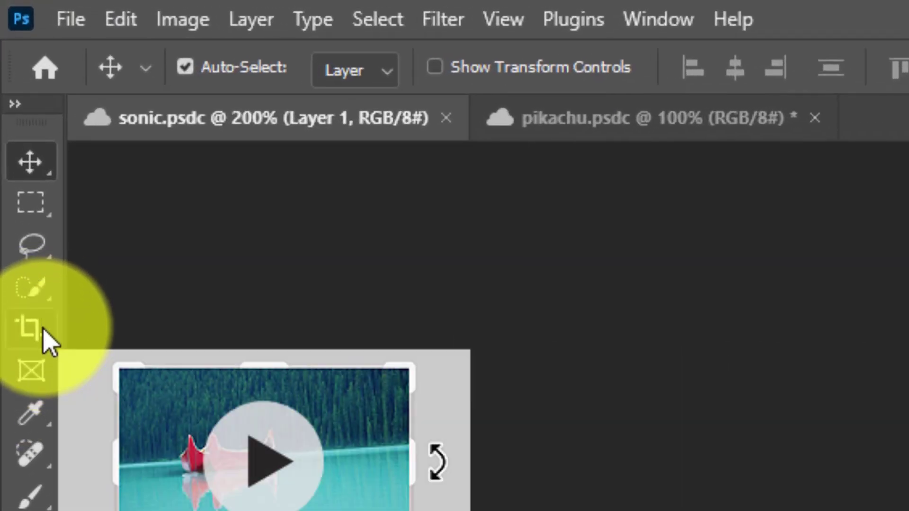
Select the Crop Tool, correcting an accidental Slice Tool pick, framing the whole 317 x 289 canvas
left_click(43, 332)
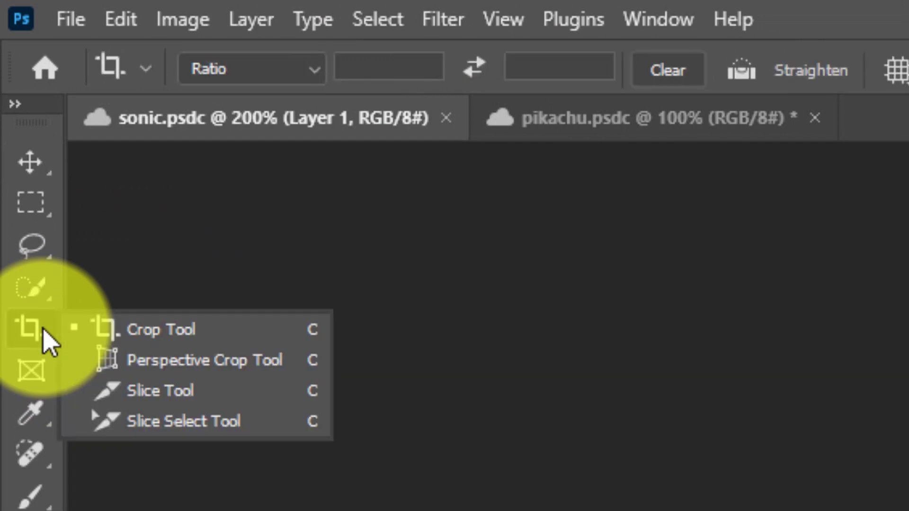
left_click(156, 387)
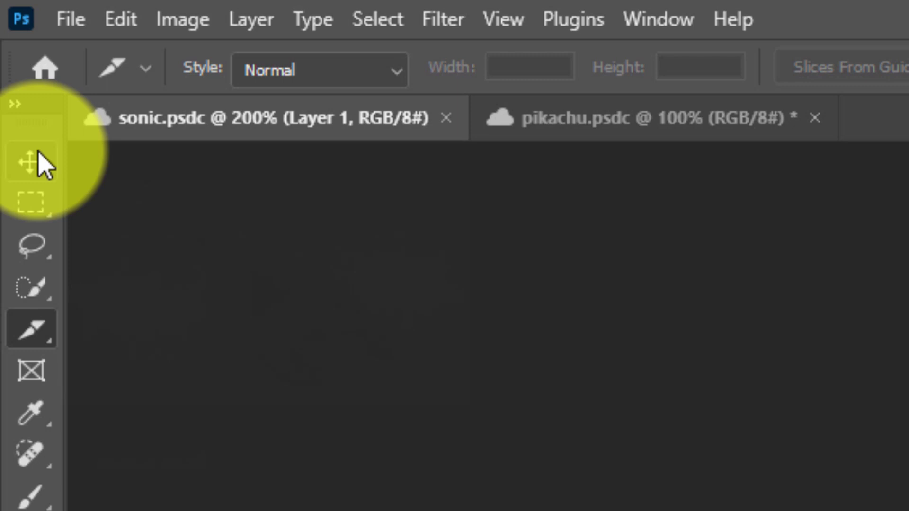
left_click(32, 330)
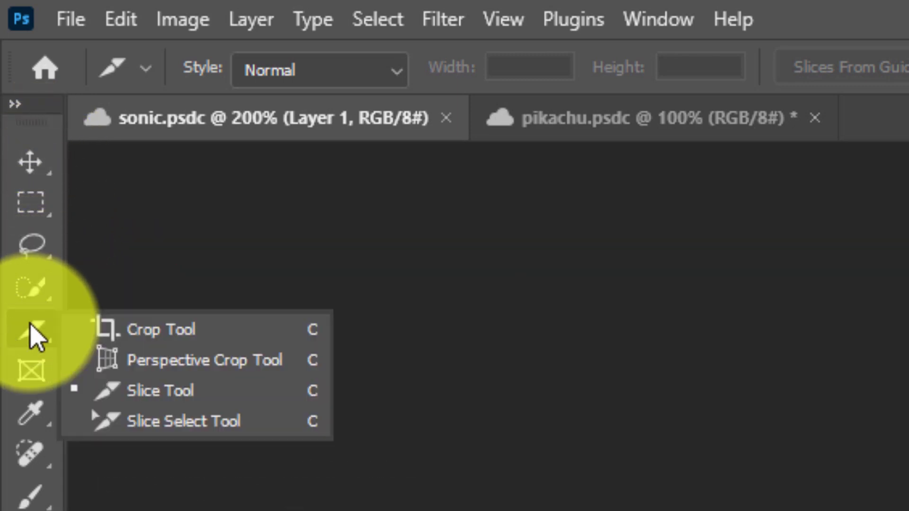
left_click(109, 333)
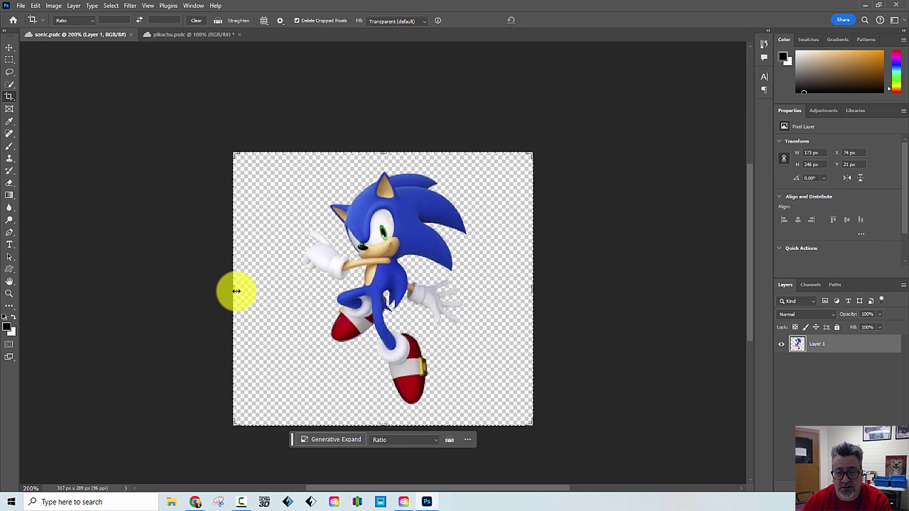
Pull all four crop edges in to Sonic and apply the crop, giving a 177 × 246 px canvas
left_click_drag(234, 289, 266, 294)
left_click_drag(382, 149, 382, 162)
left_click_drag(499, 286, 469, 286)
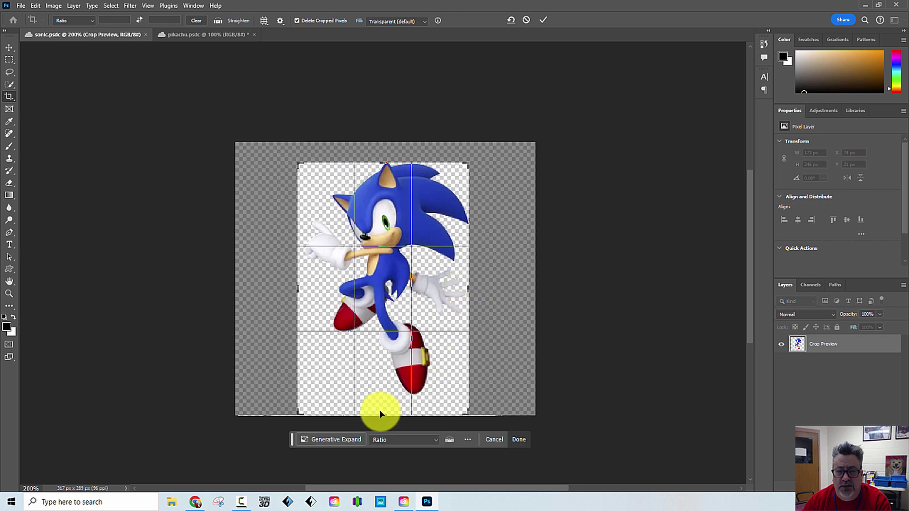
left_click_drag(381, 414, 384, 405)
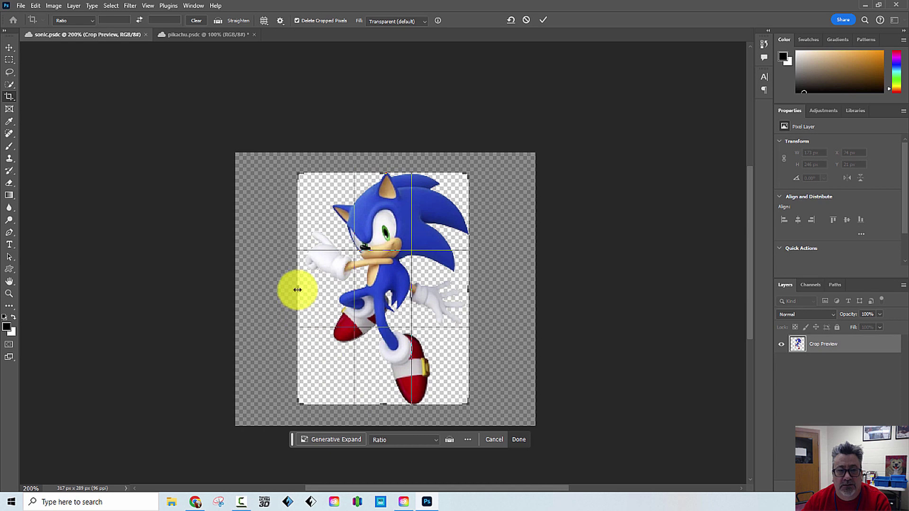
left_click_drag(298, 289, 298, 291)
key("Return")
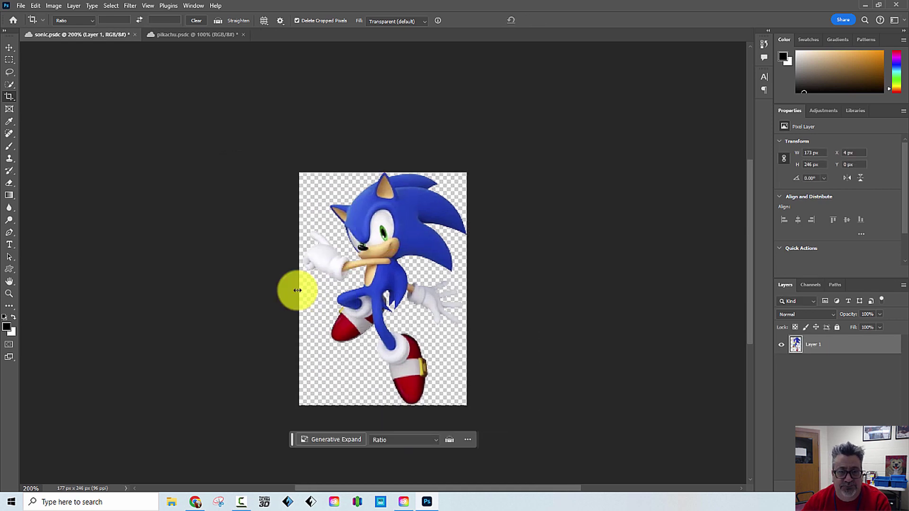
Save a PNG copy named 'sonic copy cropped' to the computer, then switch to pikachu.psdc
left_click(22, 5)
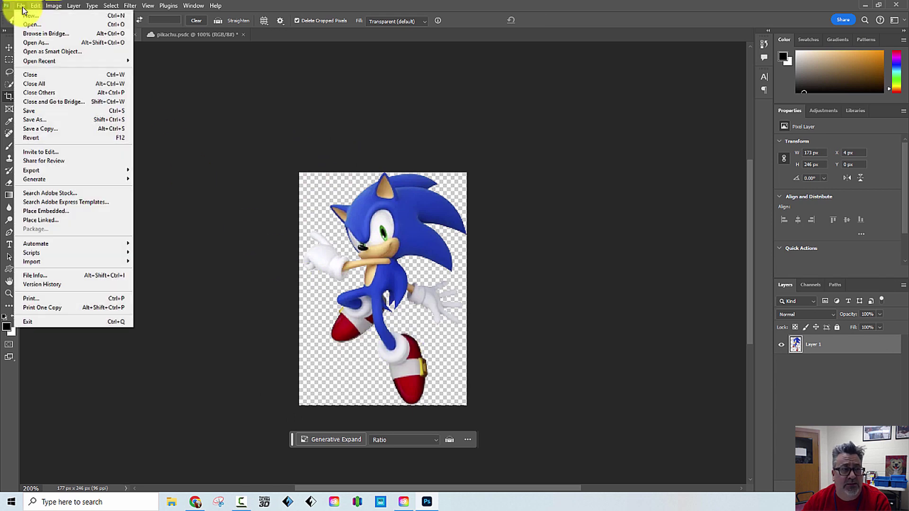
left_click(53, 129)
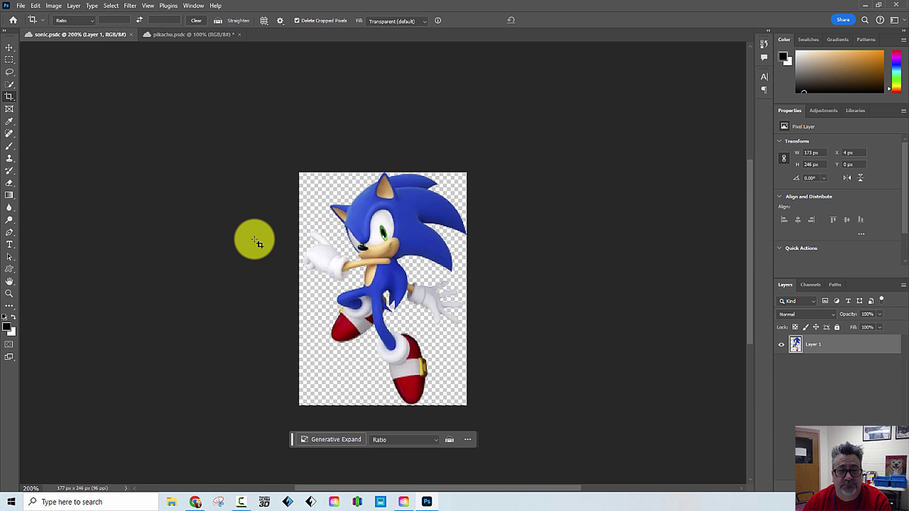
left_click(315, 371)
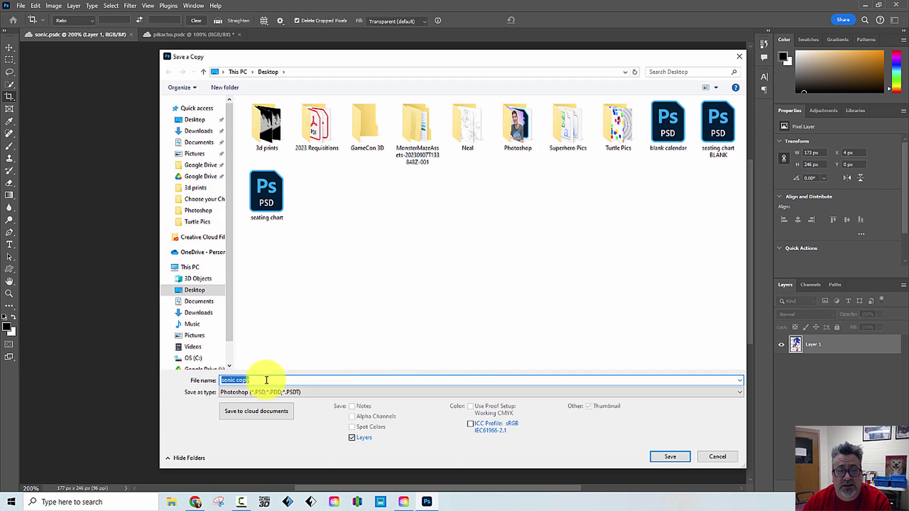
left_click(260, 392)
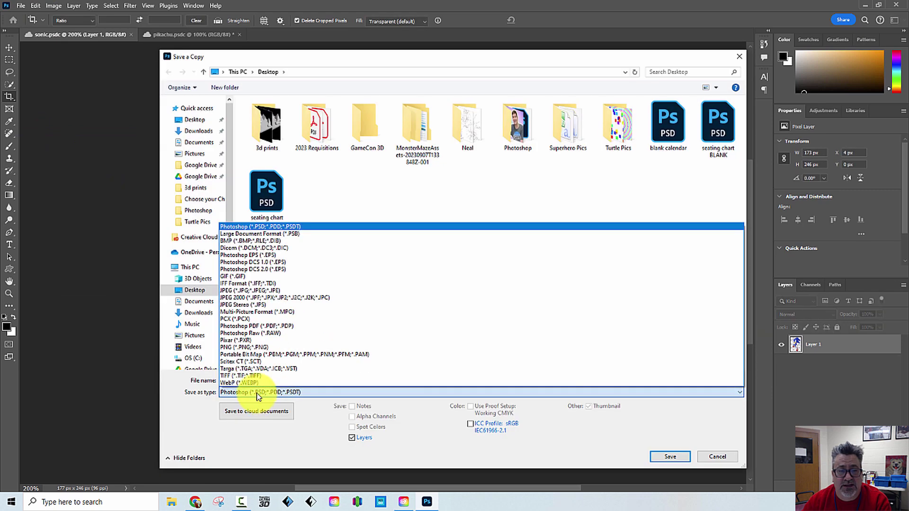
left_click(245, 347)
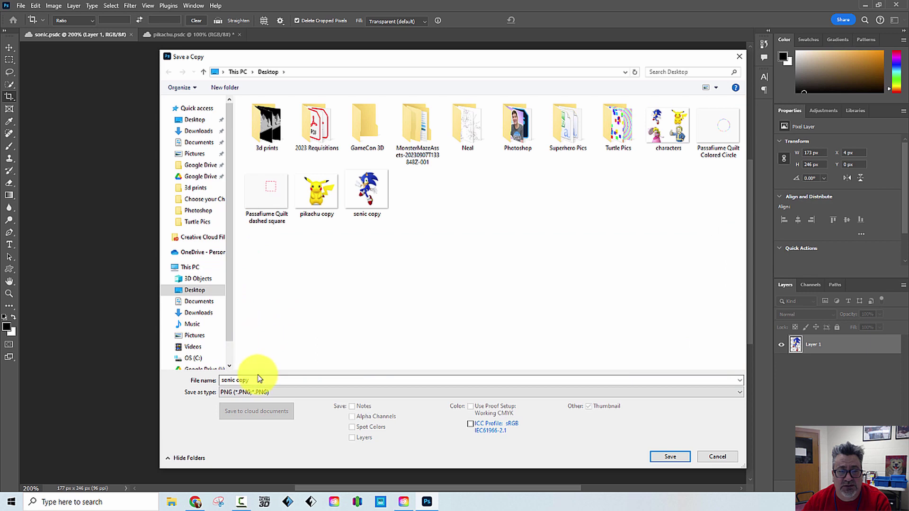
left_click(258, 380)
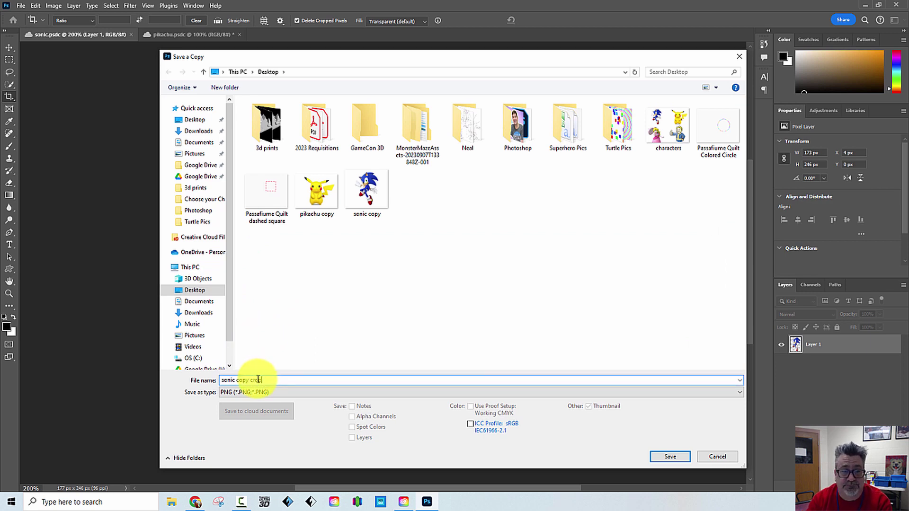
left_click(671, 457)
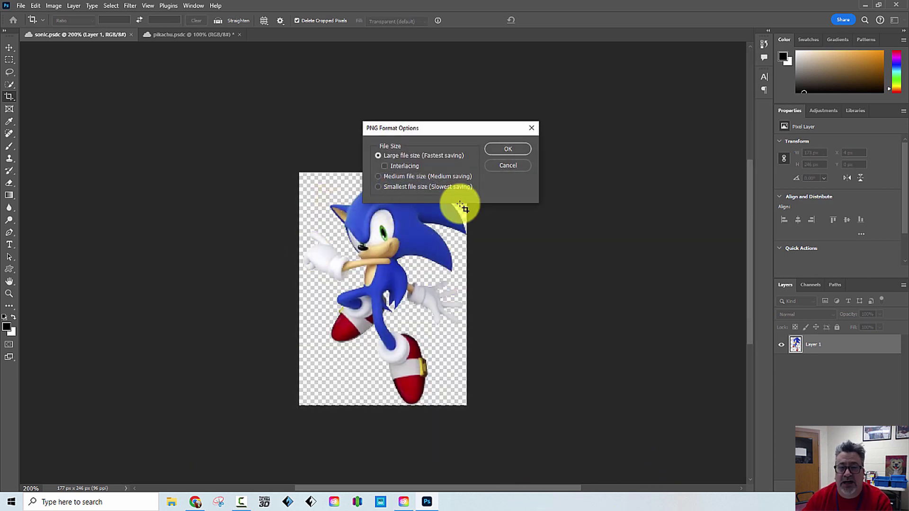
left_click(516, 150)
left_click(190, 37)
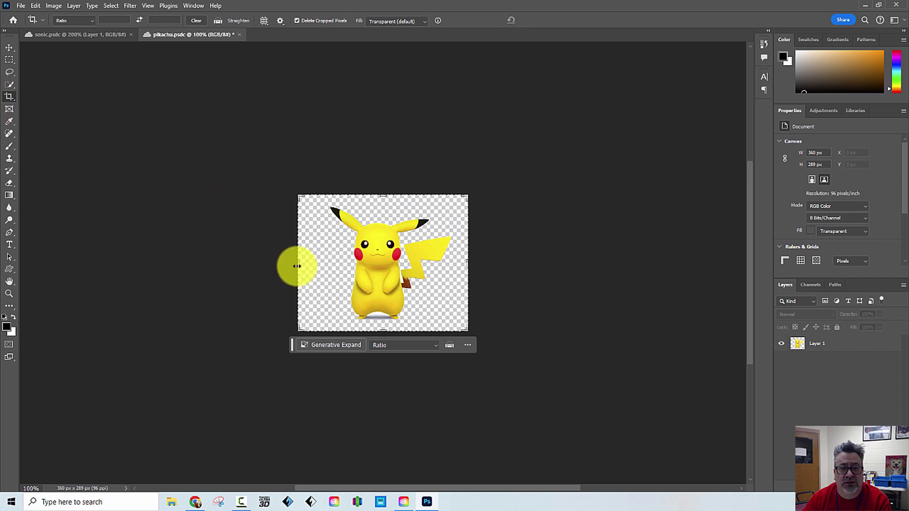
Pull the left, right, top and bottom crop edges in tight around Pikachu, not yet applied
left_click_drag(297, 266, 313, 259)
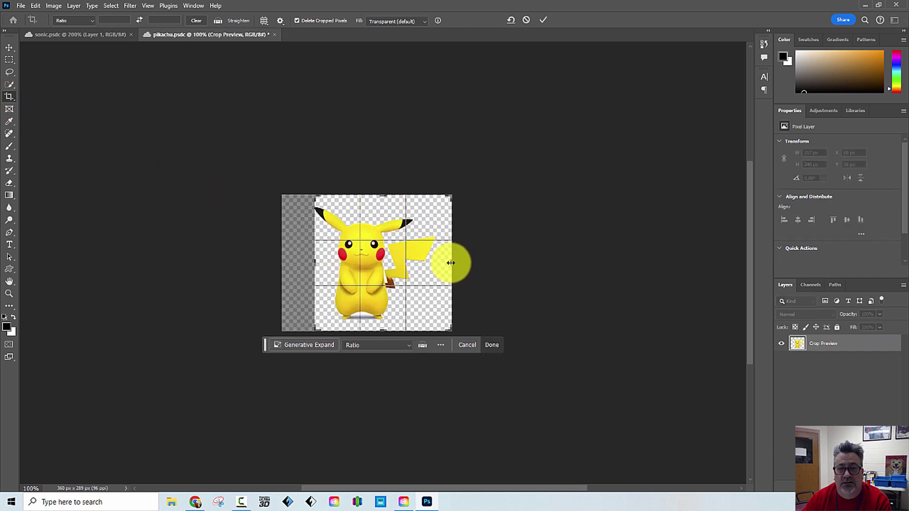
left_click_drag(451, 263, 435, 262)
left_click_drag(382, 194, 380, 199)
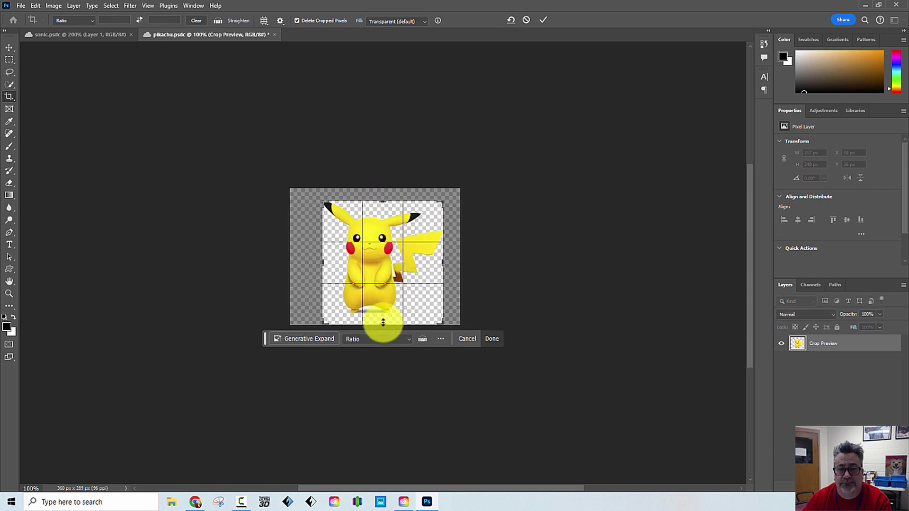
left_click_drag(383, 323, 382, 317)
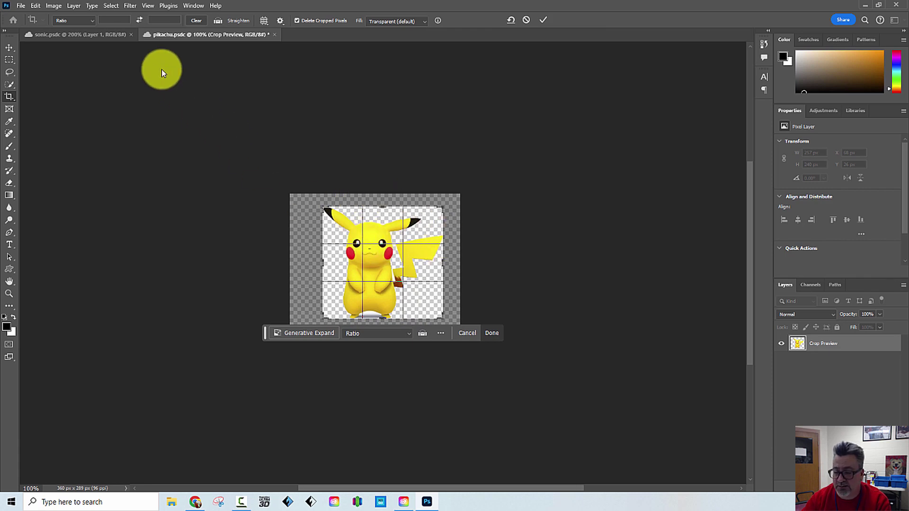
Apply the 257 x 240 px Pikachu crop and save a PNG copy named 'pikachu copy cropped'
key("Return")
left_click(20, 6)
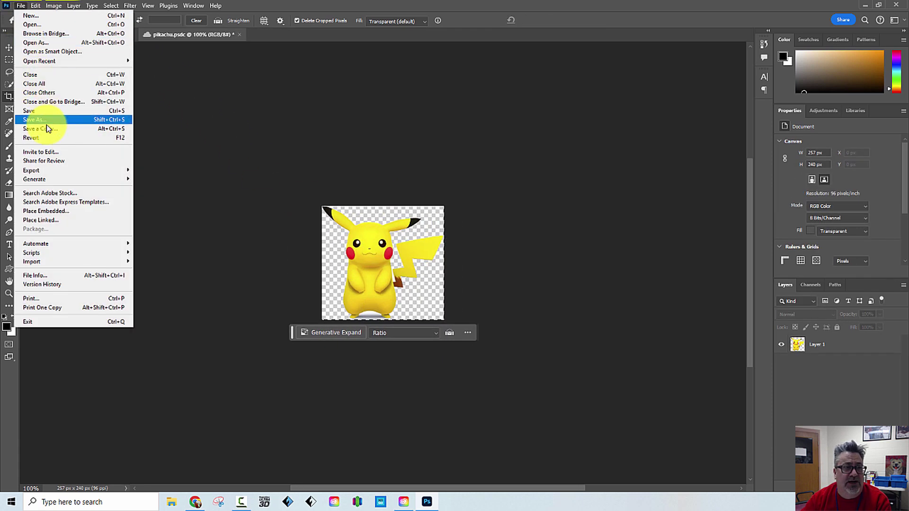
left_click(61, 128)
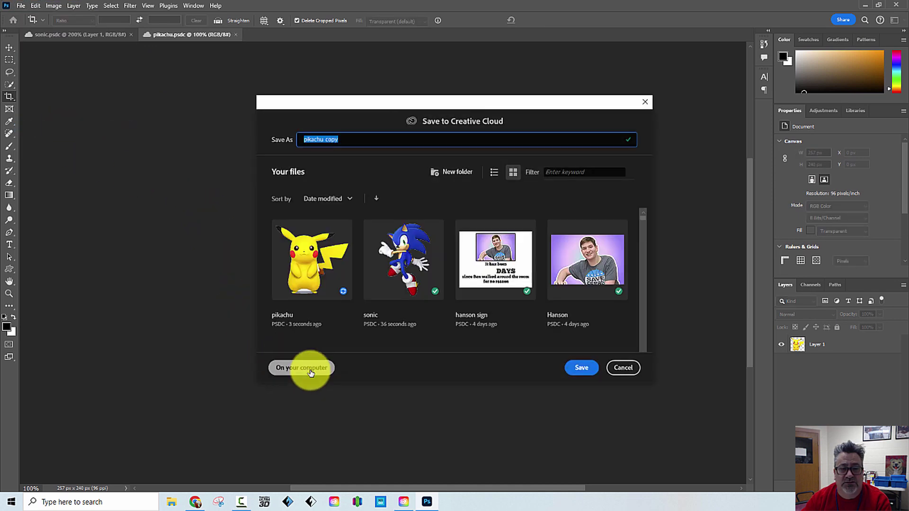
left_click(309, 370)
left_click(285, 382)
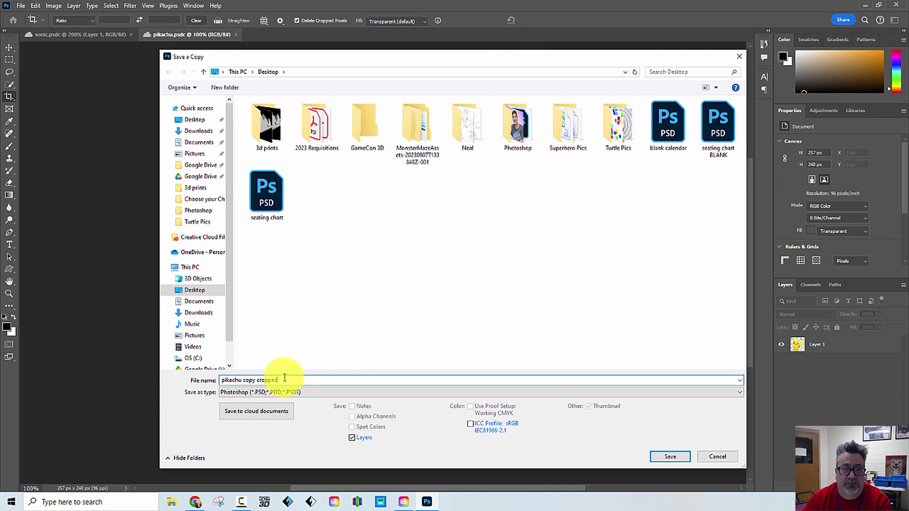
left_click(284, 392)
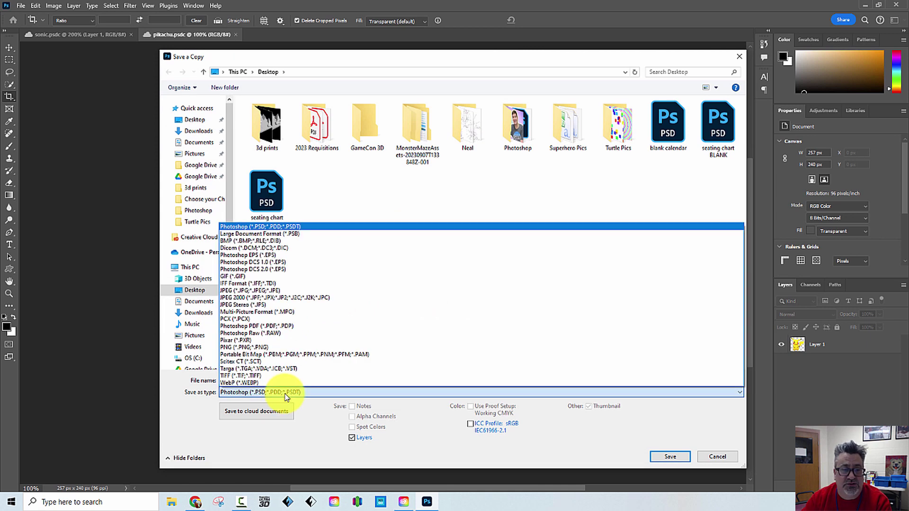
left_click(253, 347)
left_click(671, 458)
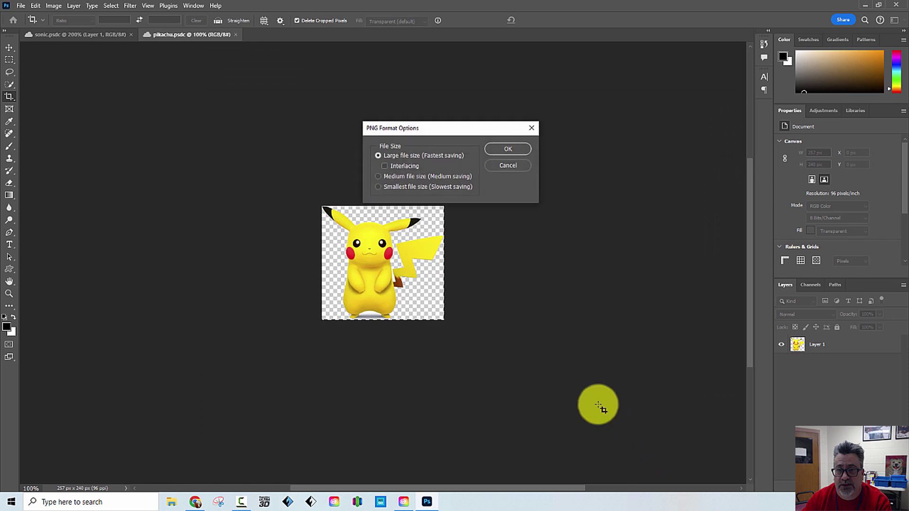
left_click(509, 148)
Switch to the browser and bring up the Pikachu image in Pixlr E
key("alt+Tab")
key("Tab")
key("Tab")
key("Tab")
key("Tab")
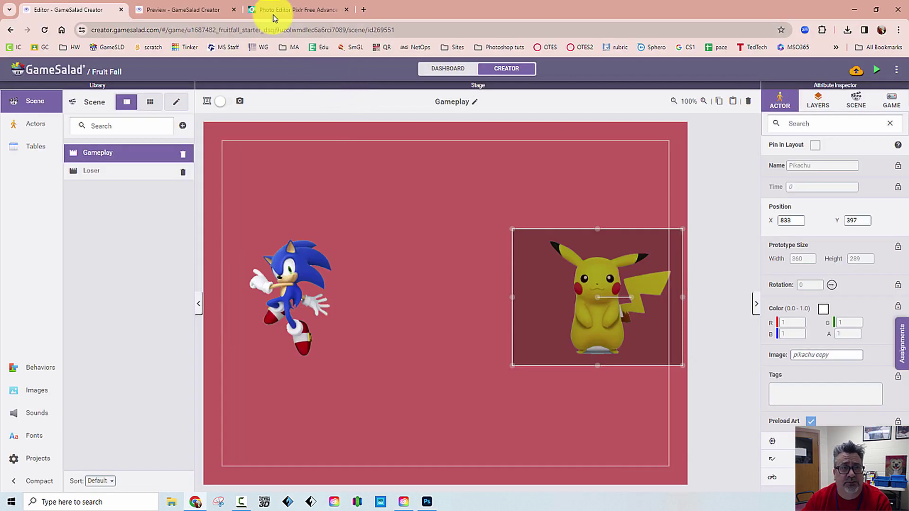
left_click(276, 11)
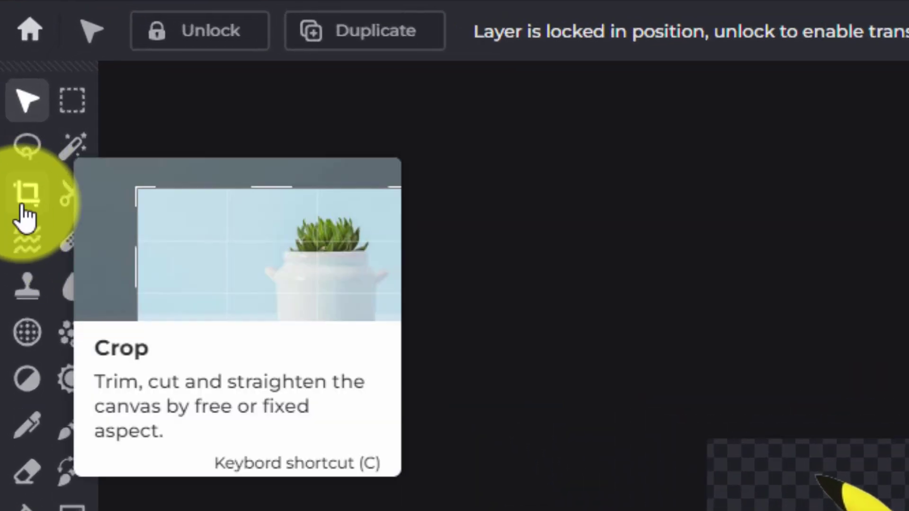
Narrow Pixlr's crop frame to 265 x 289 by pulling the left and right edges to Pikachu
left_click(25, 215)
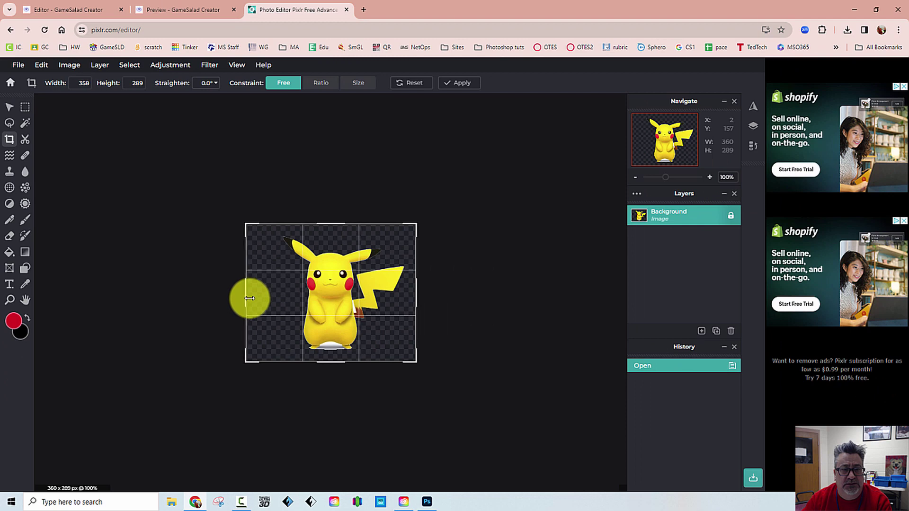
left_click_drag(248, 298, 282, 305)
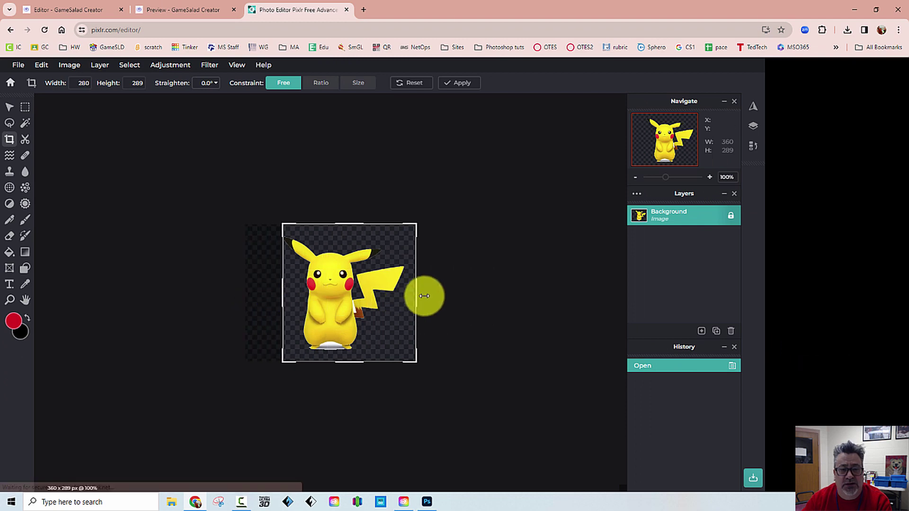
left_click_drag(418, 297, 412, 298)
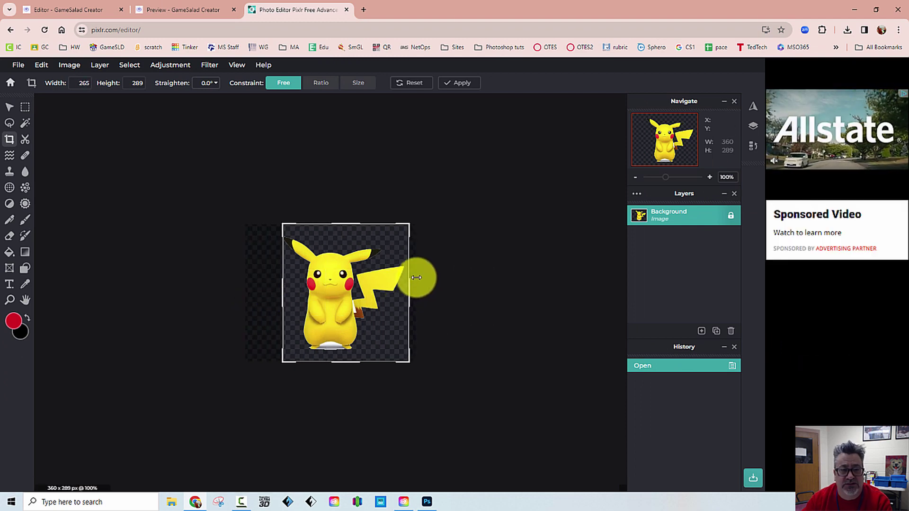
key("alt+Tab")
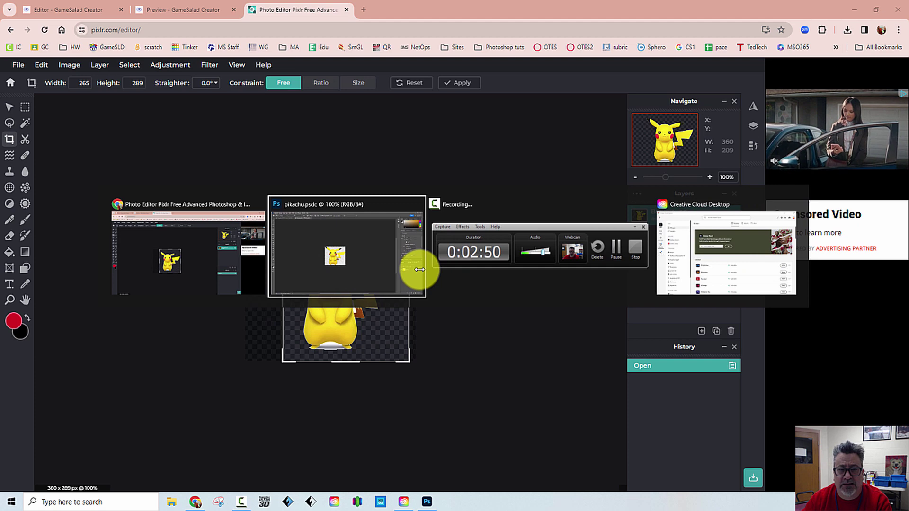
key("alt+Tab")
key("alt+Tab")
key("alt+Tab")
key("alt+Tab")
key("alt+Tab")
key("alt+Tab")
key("alt+Tab")
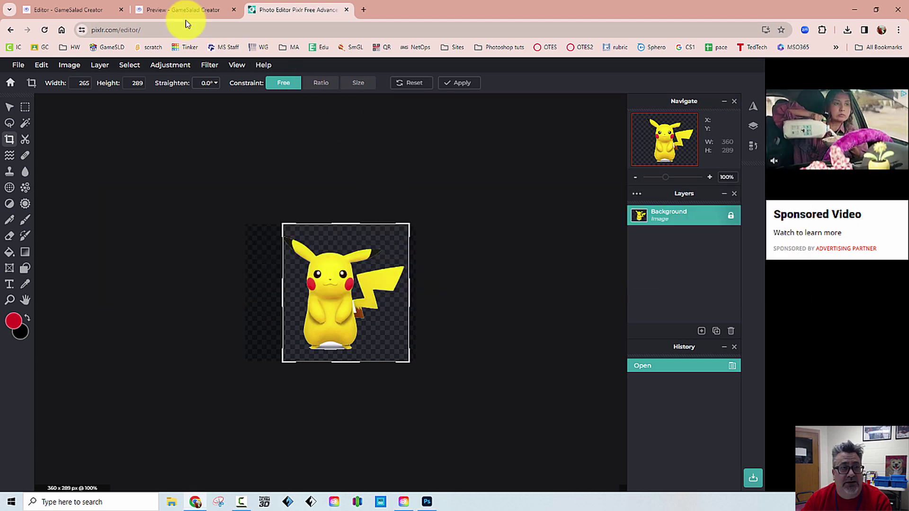
Close the game preview and return to the GameSalad editor stage
left_click(97, 11)
left_click(232, 14)
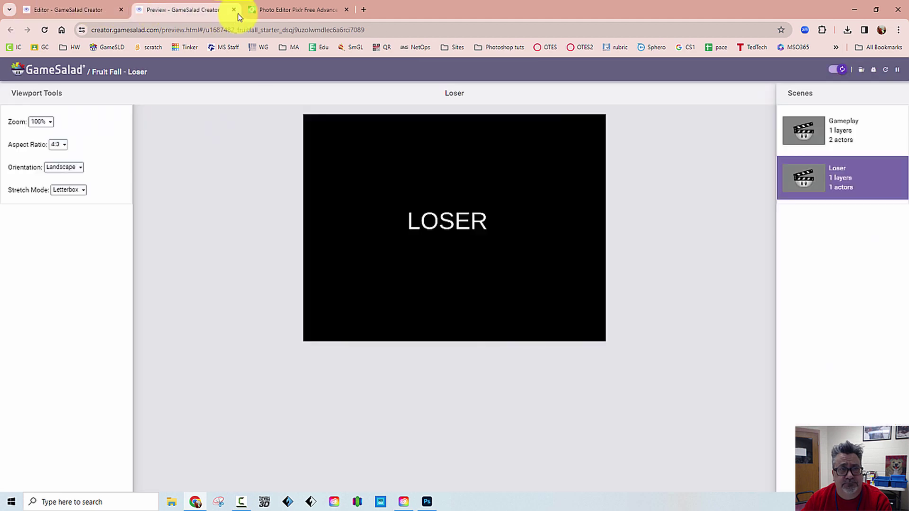
left_click(234, 11)
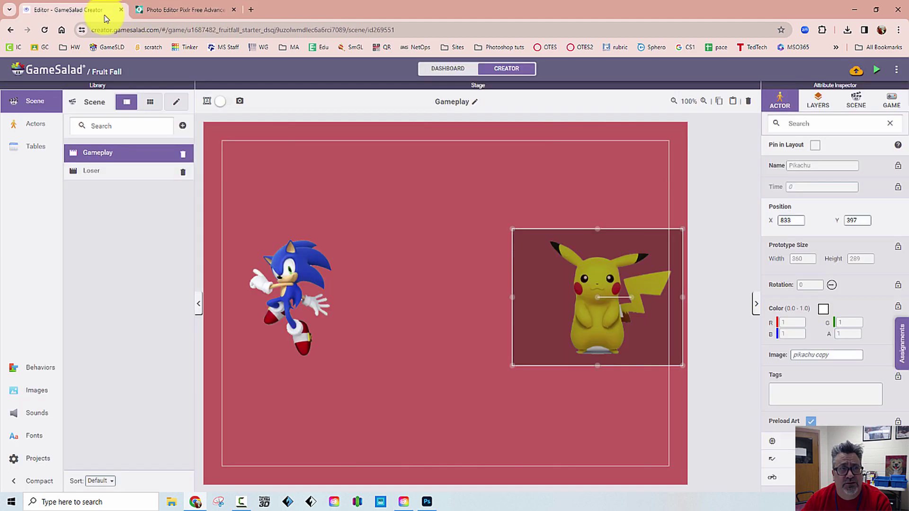
left_click(305, 271)
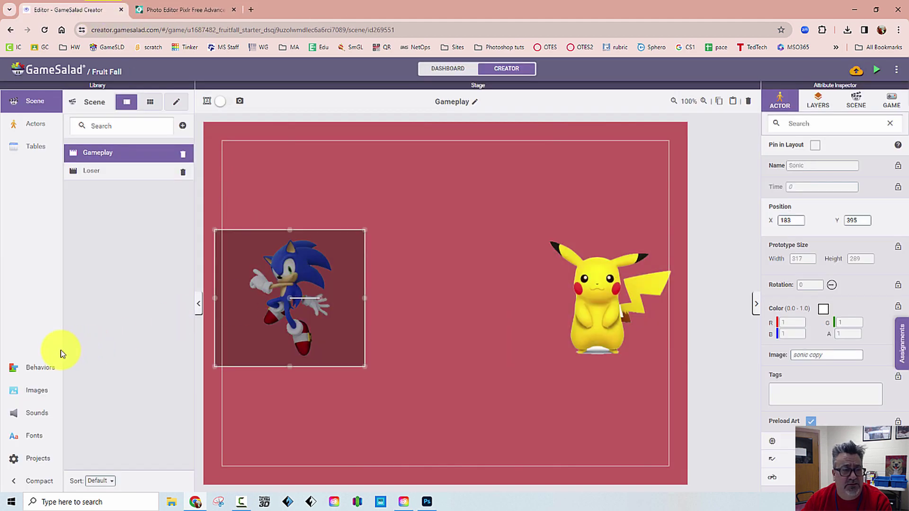
Remove the current images from the Pikachu and Sonic actors
left_click(41, 127)
double_click(114, 154)
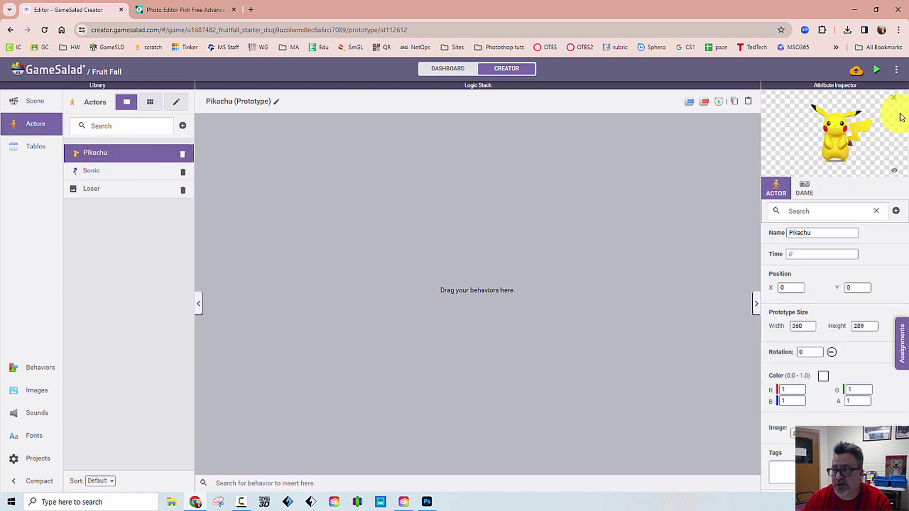
left_click(894, 97)
double_click(124, 171)
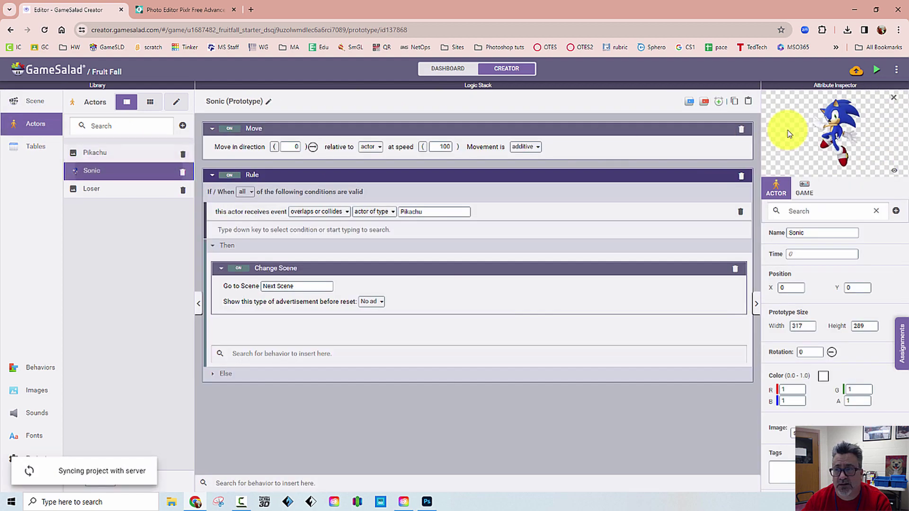
left_click(894, 97)
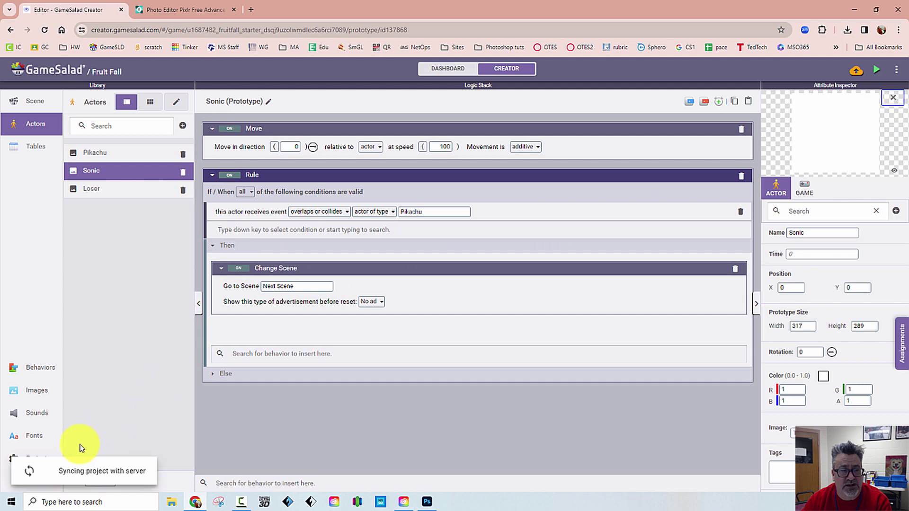
Delete the 'pikachu copy' and 'sonic copy' images from the image library
left_click(44, 400)
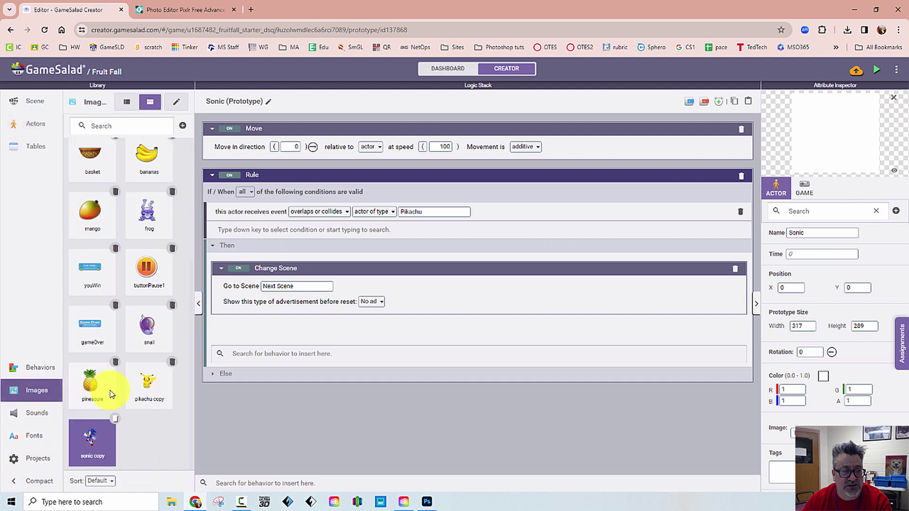
left_click(173, 363)
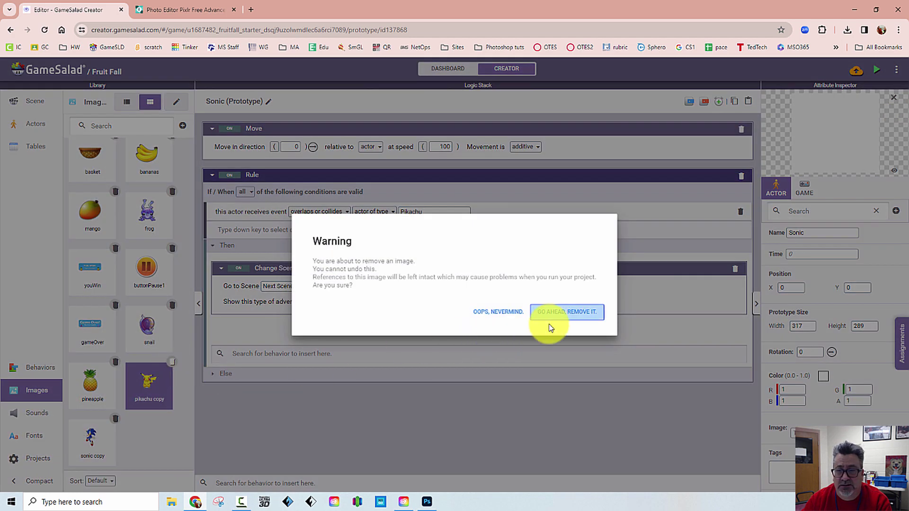
left_click(568, 313)
left_click(172, 363)
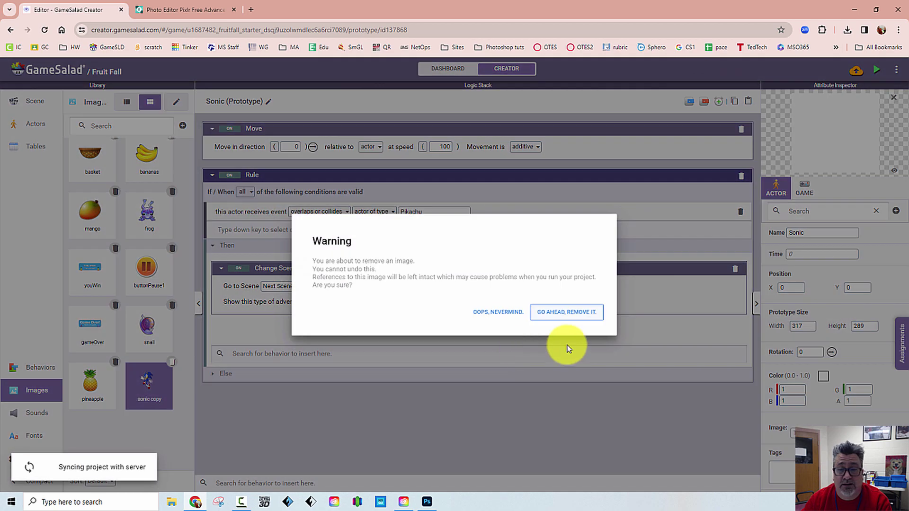
left_click(580, 318)
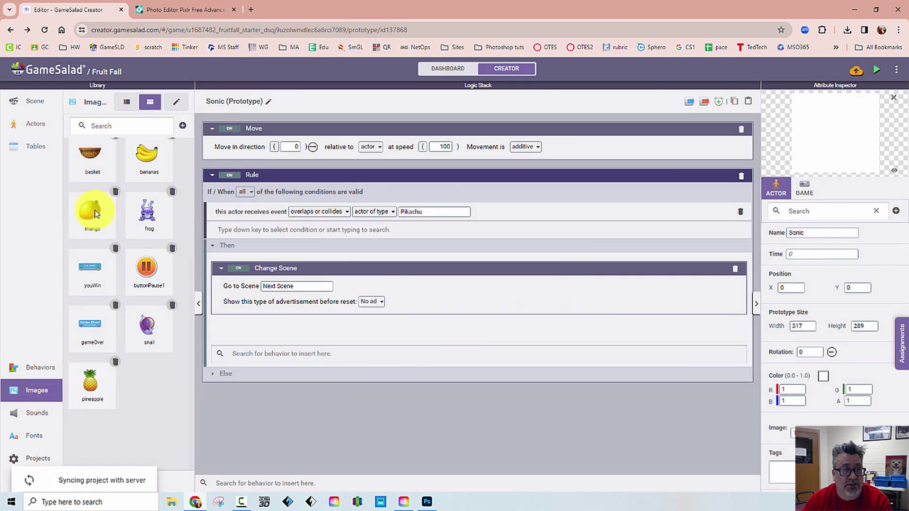
Import the cropped pikachu copy and sonic copy PNGs into GameSalad
left_click(182, 150)
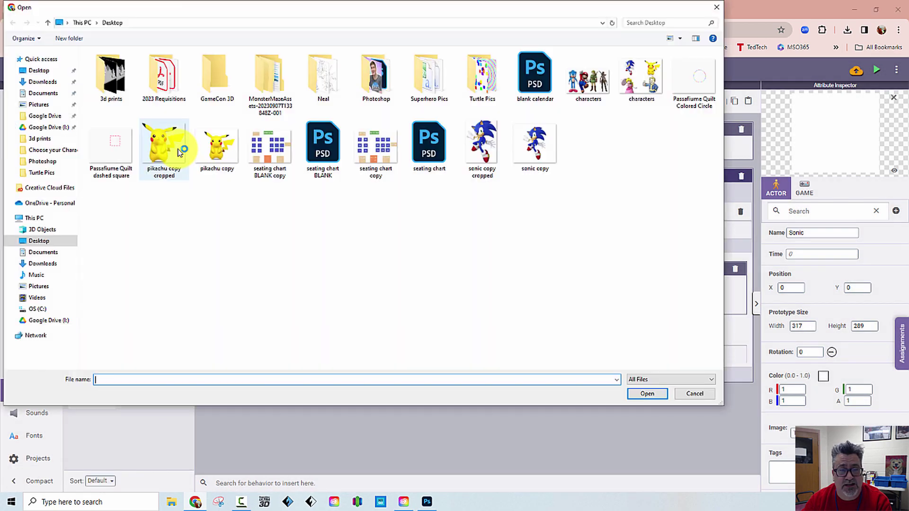
left_click(482, 148)
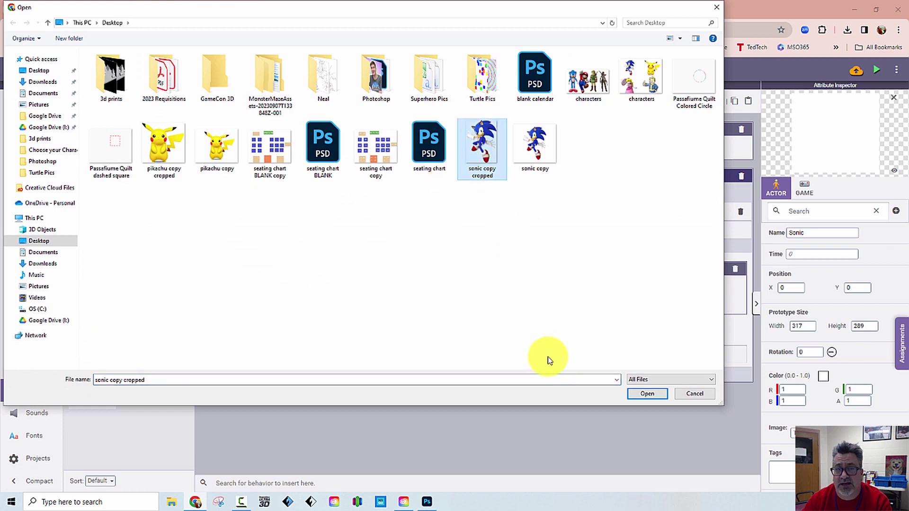
left_click(647, 397)
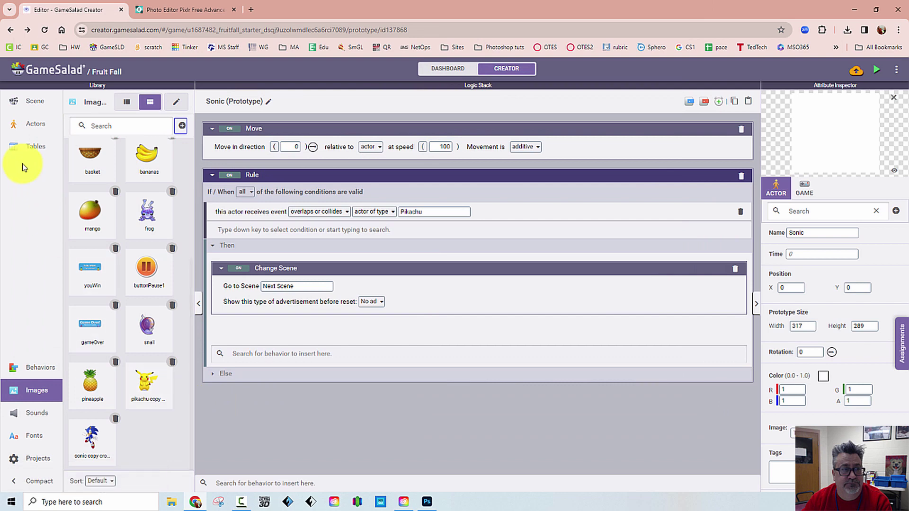
Assign the cropped Sonic image to the Sonic actor, sizing it 177×246
left_click(29, 124)
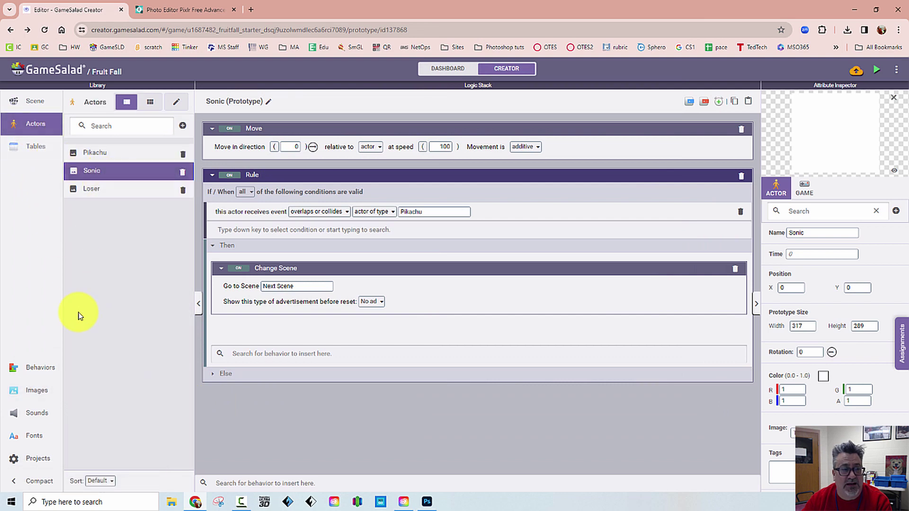
left_click(41, 395)
left_click_drag(92, 435, 812, 152)
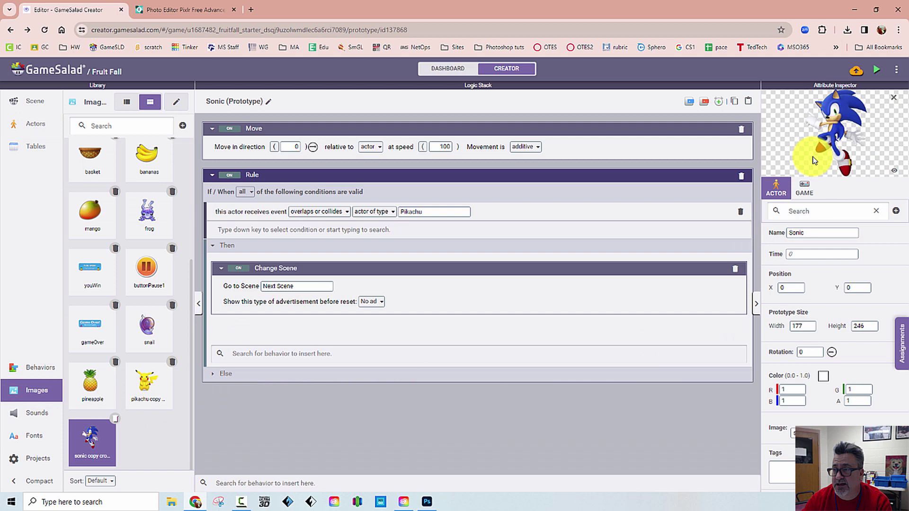
left_click(142, 385)
Assign the cropped Pikachu image to the Pikachu actor, sizing it 257×240
left_click(41, 135)
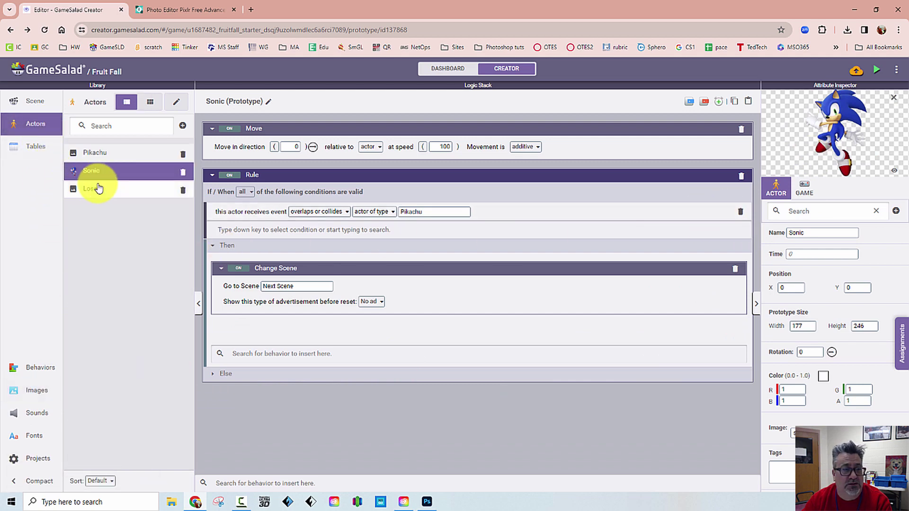
left_click(101, 153)
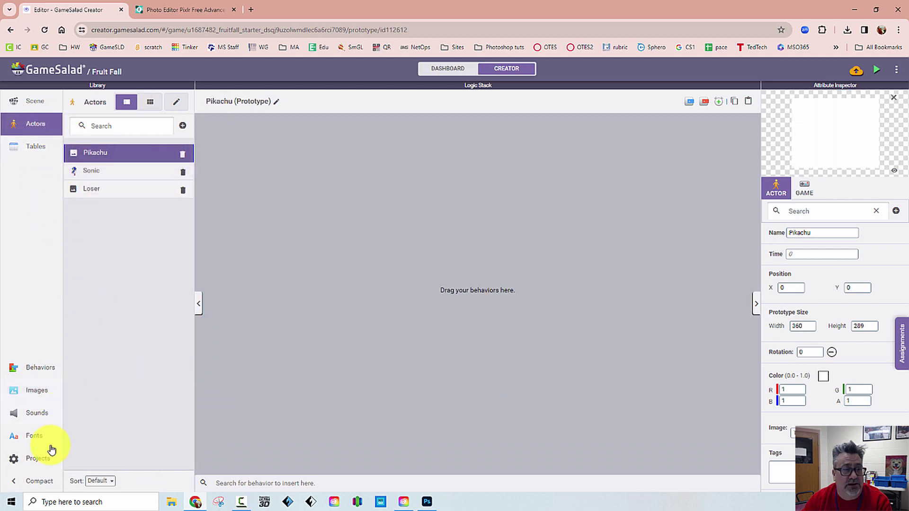
left_click(37, 391)
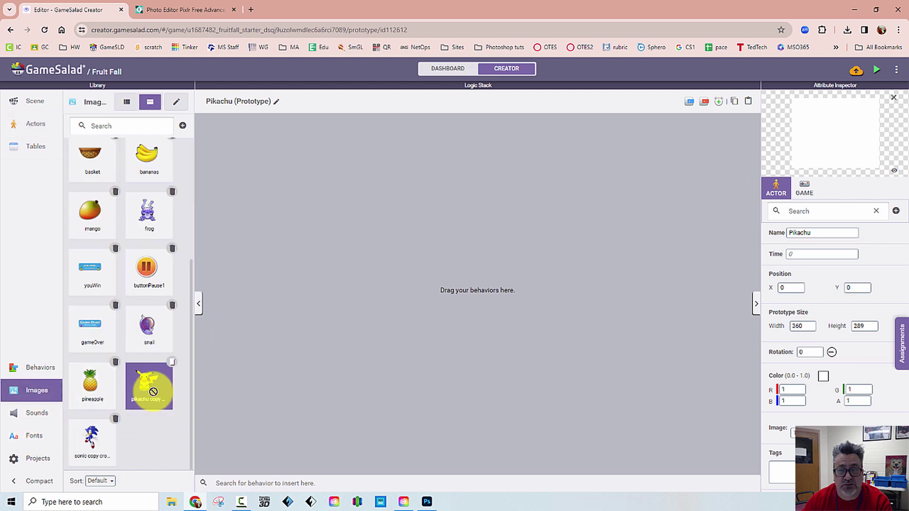
left_click_drag(152, 390, 838, 124)
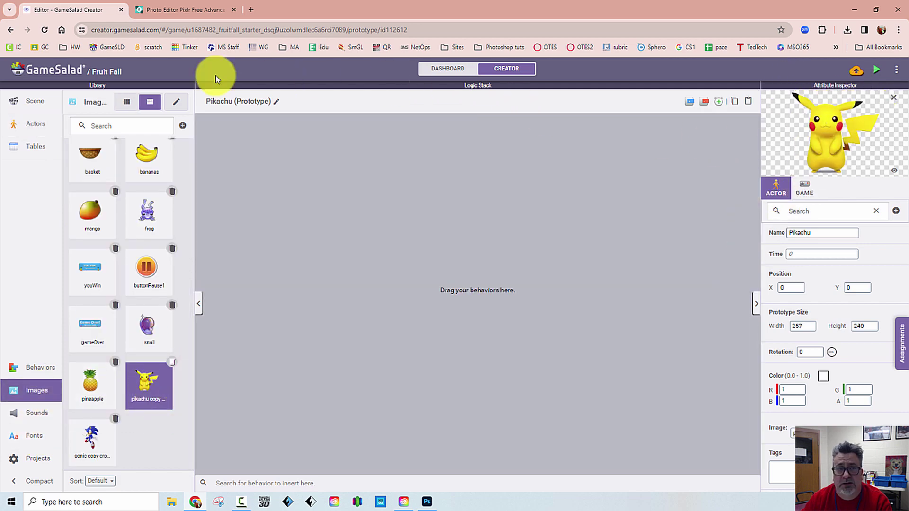
Play the game preview to test the new hitboxes, restarting from the Gameplay scene
left_click(878, 73)
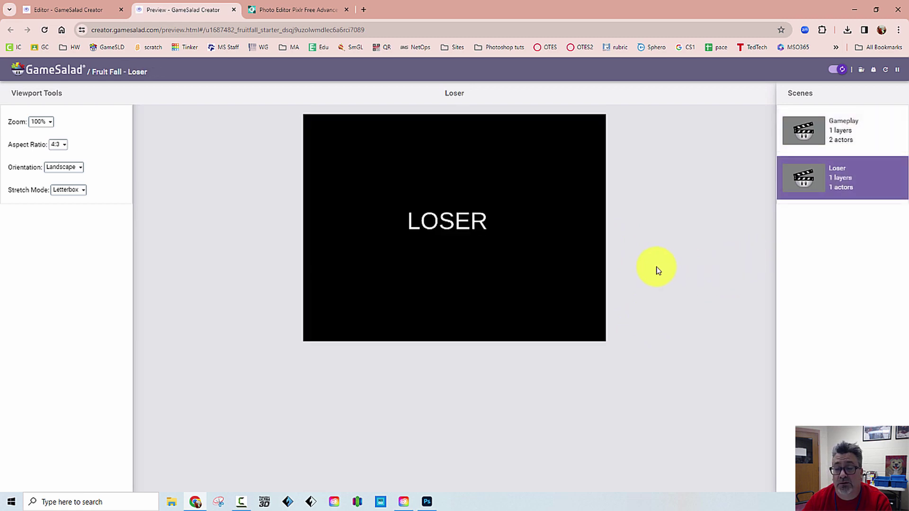
left_click(832, 126)
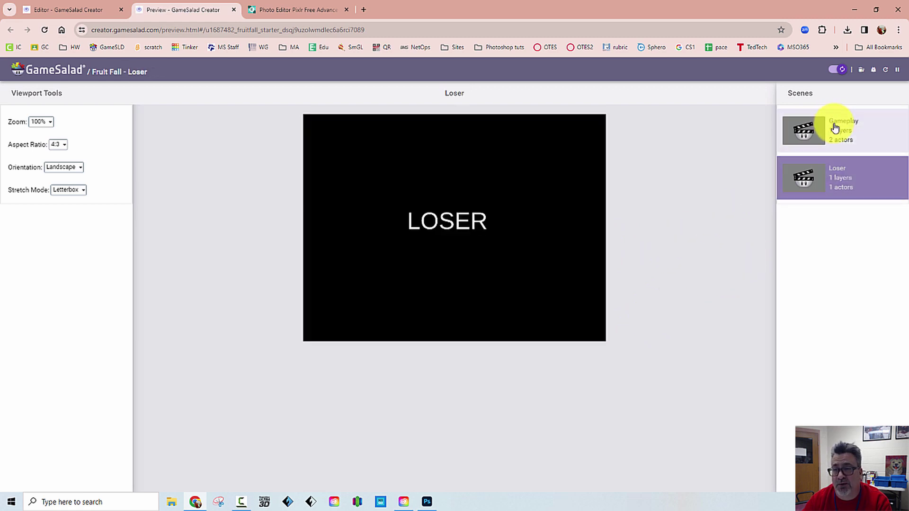